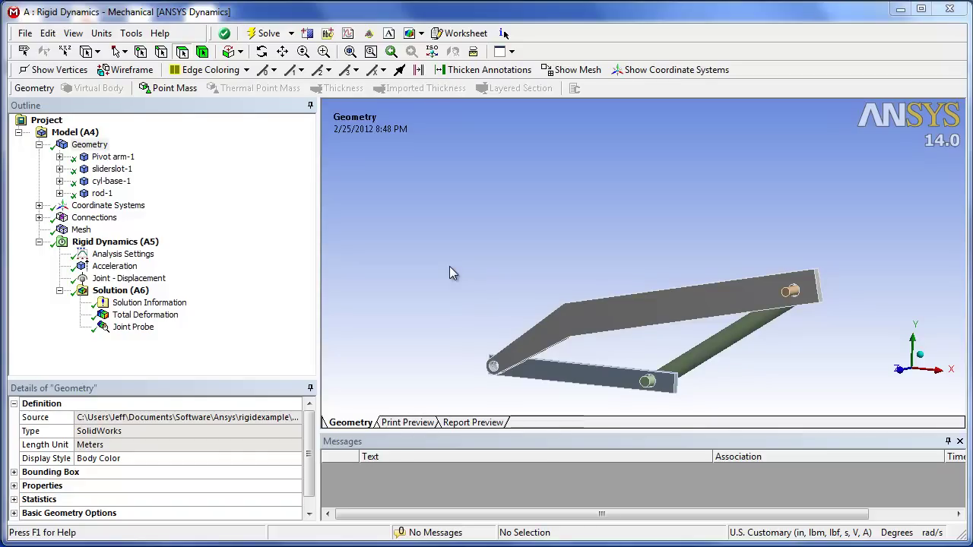
Review the Acceleration and Joint - Displacement loads, then enlarge the Joint Probe Total Force X graph.
middle_click_drag(455, 270, 532, 377)
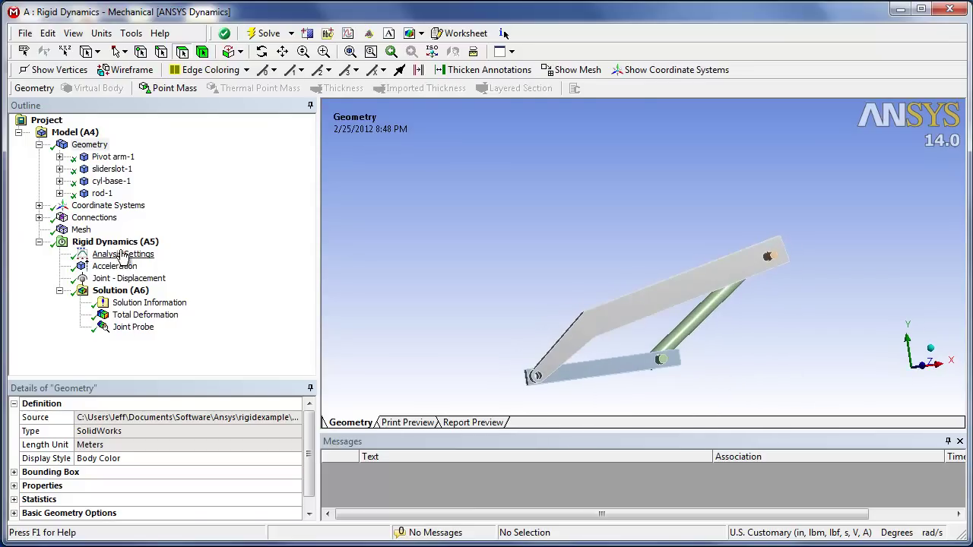
left_click(114, 268)
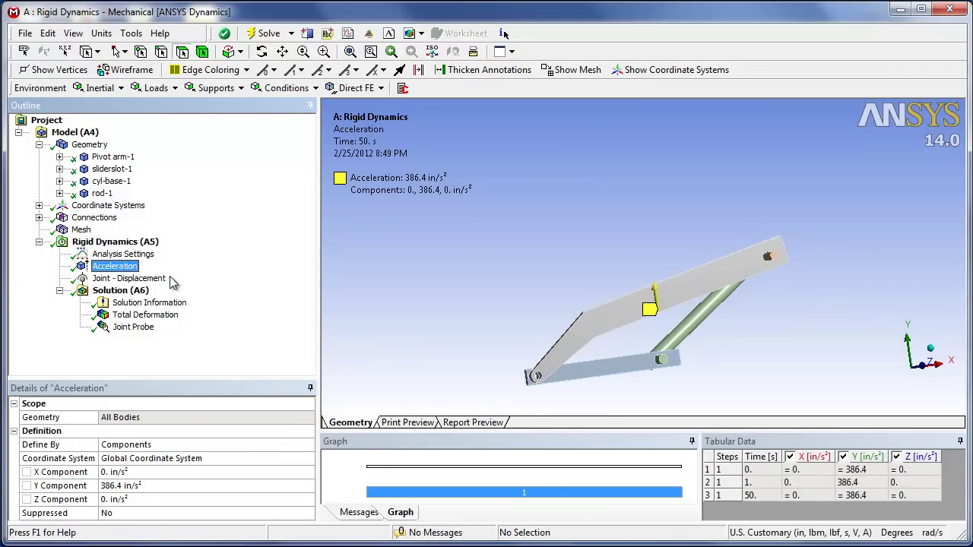
left_click(137, 278)
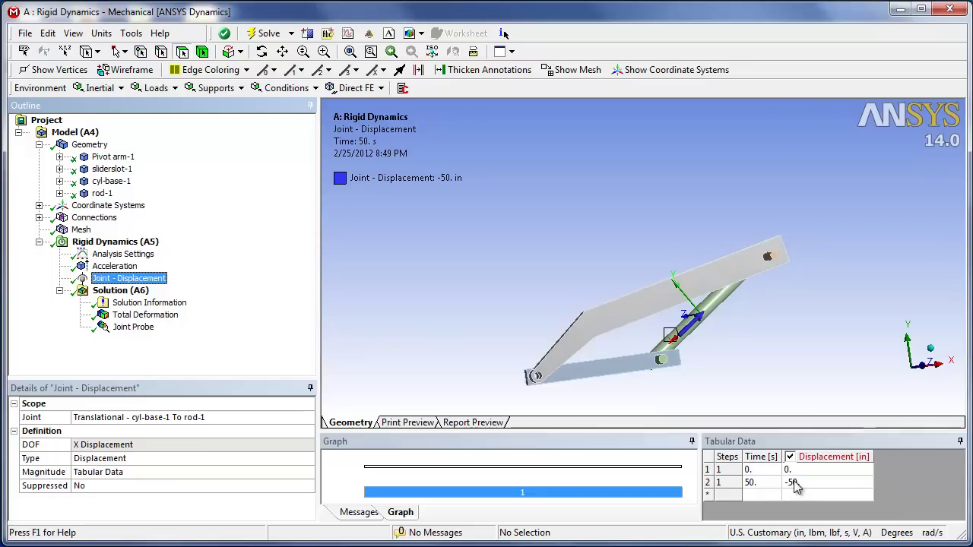
left_click(137, 329)
left_click_drag(437, 443, 456, 365)
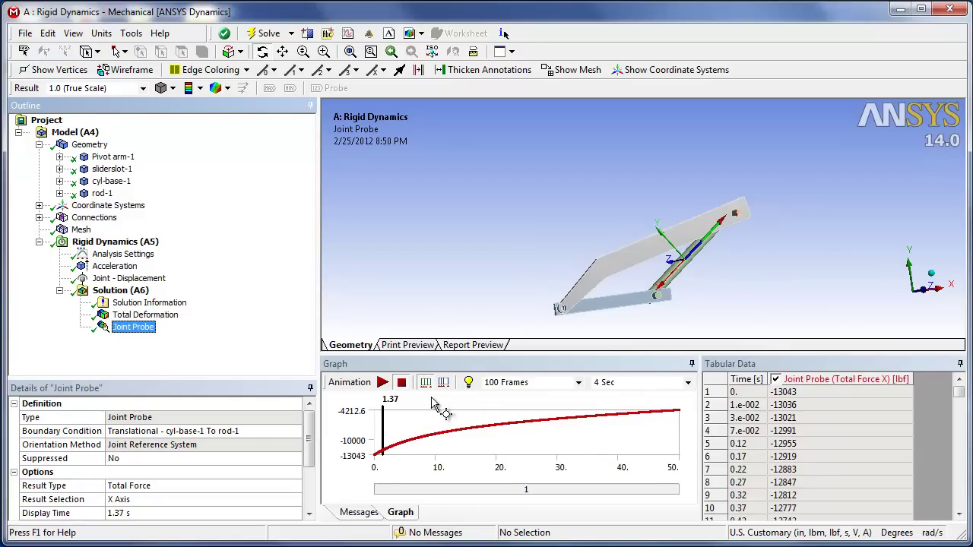
Play and stop the Joint Probe force animation, then shrink the graph area back down.
left_click(384, 382)
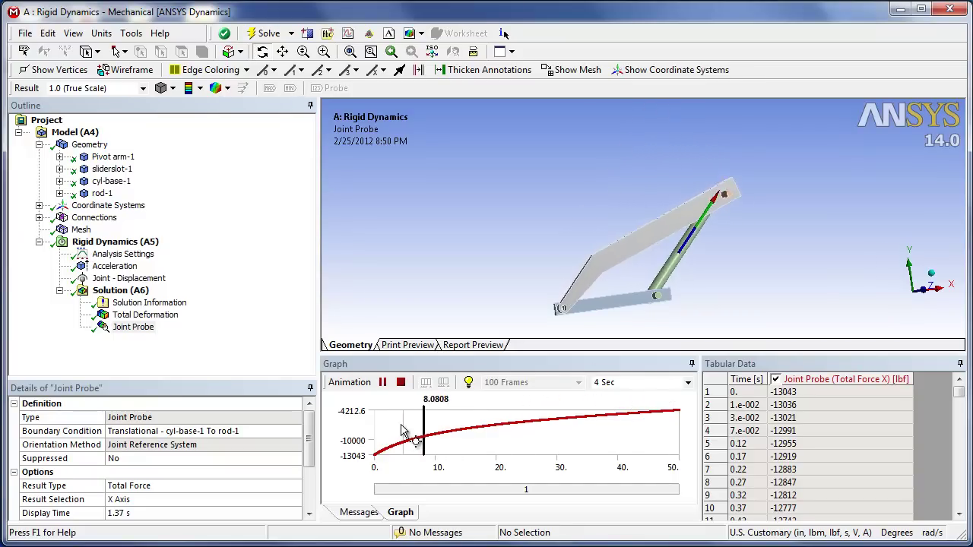
left_click(401, 382)
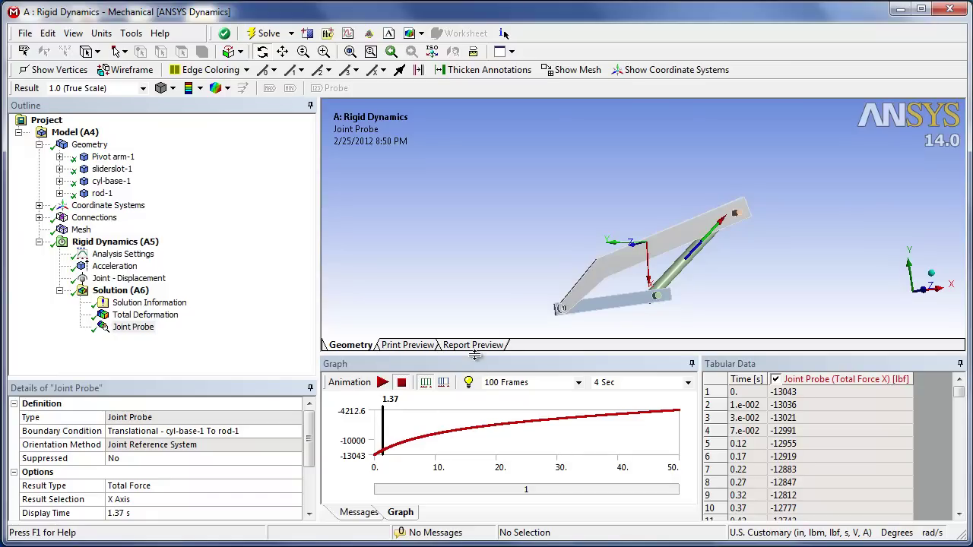
left_click_drag(473, 356, 465, 419)
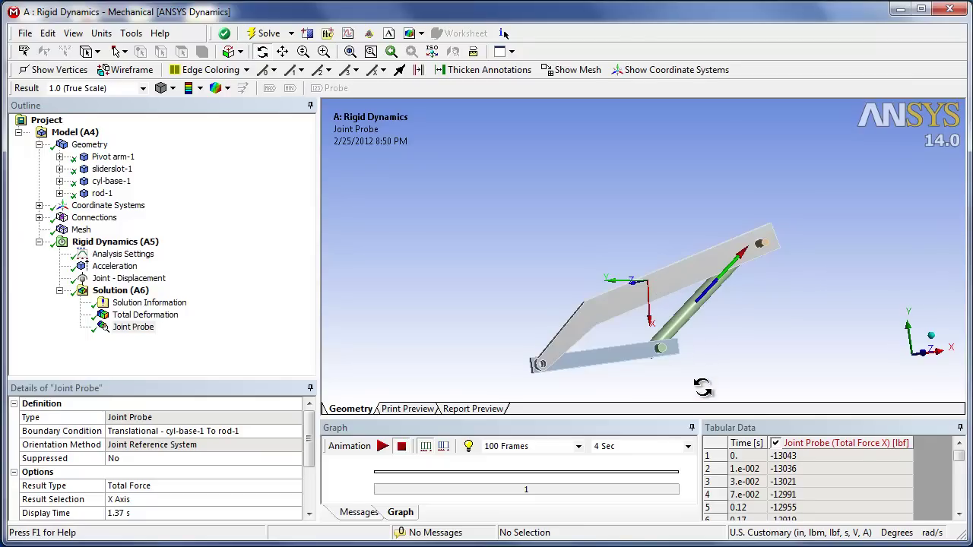
Close Mechanical through File > Close Mechanical to return to the Workbench schematic.
left_click(25, 32)
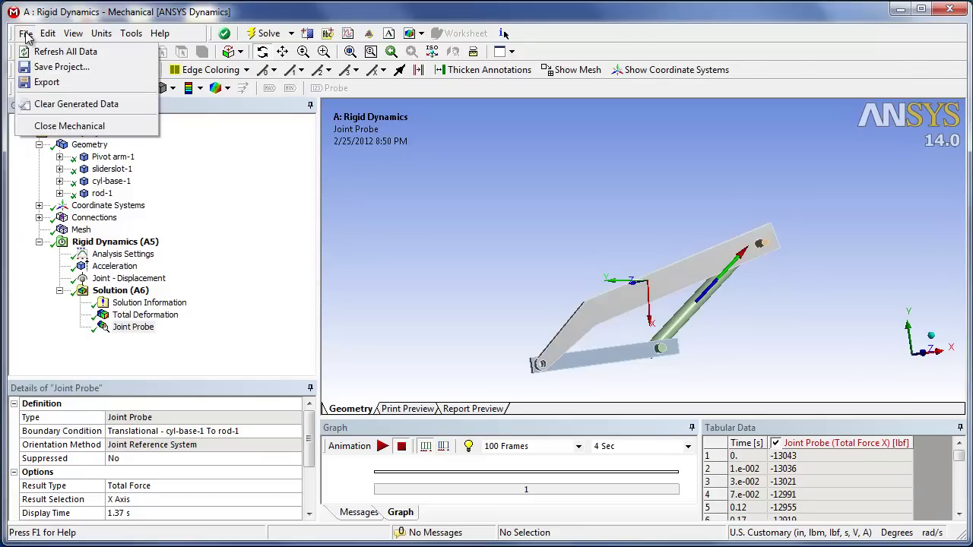
mouse_move(48, 33)
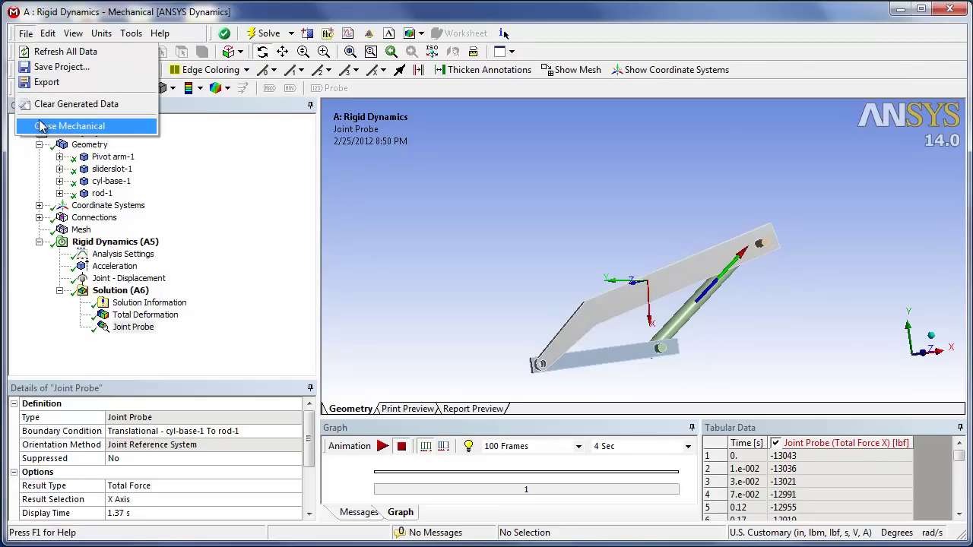
left_click(39, 125)
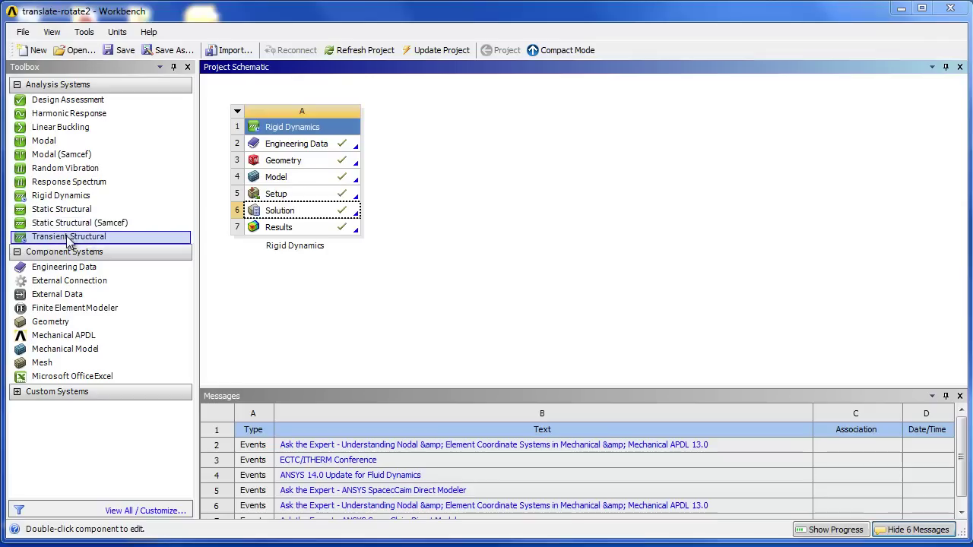
Link a Transient Structural system to Rigid Dynamics Model (A4) and edit its Setup (B5).
left_click_drag(67, 239, 335, 184)
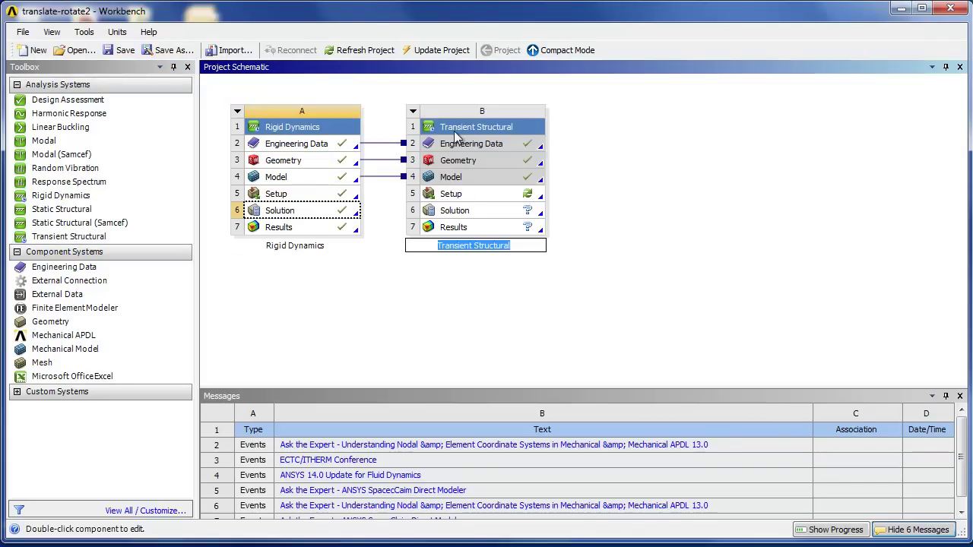
right_click(463, 176)
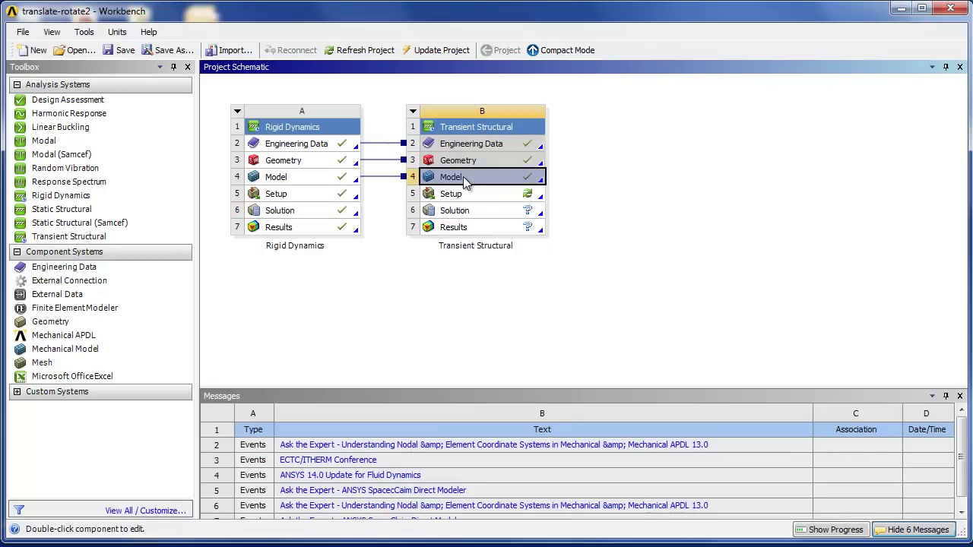
left_click(433, 194)
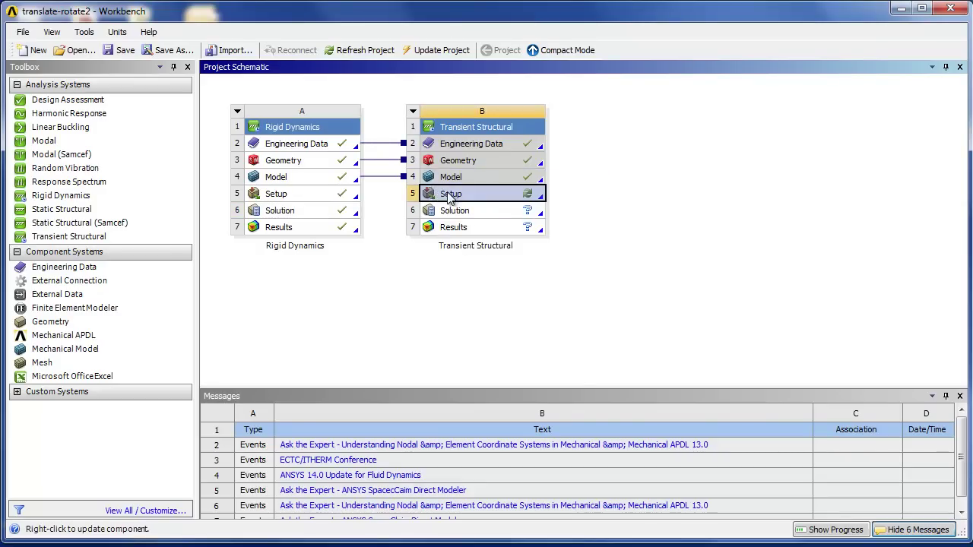
right_click(449, 196)
left_click(460, 200)
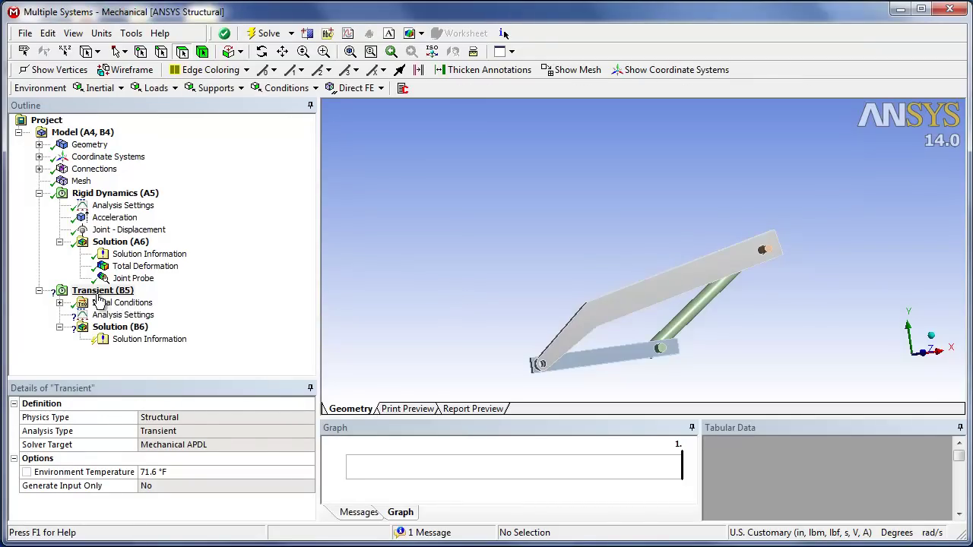
Show the Transient (B5) Analysis Settings with its single 1 s step.
middle_click_drag(513, 302, 514, 332)
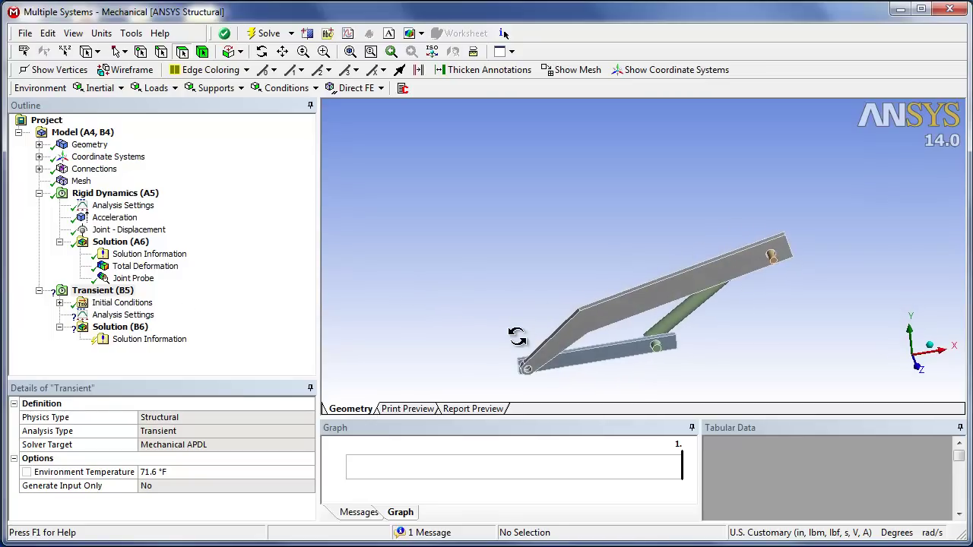
left_click(120, 316)
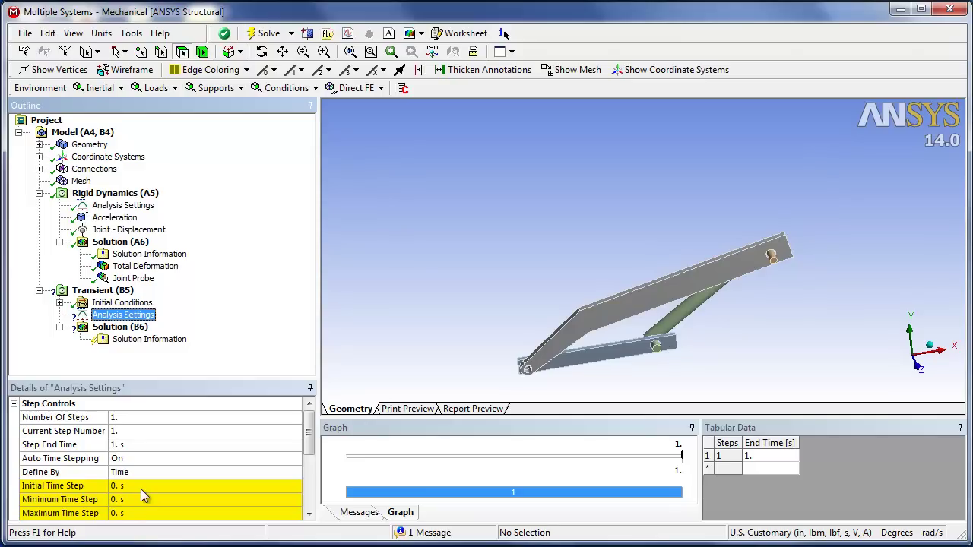
Set Step End Time to 50 s and initial, minimum and maximum time steps to 1 s.
left_click(140, 446)
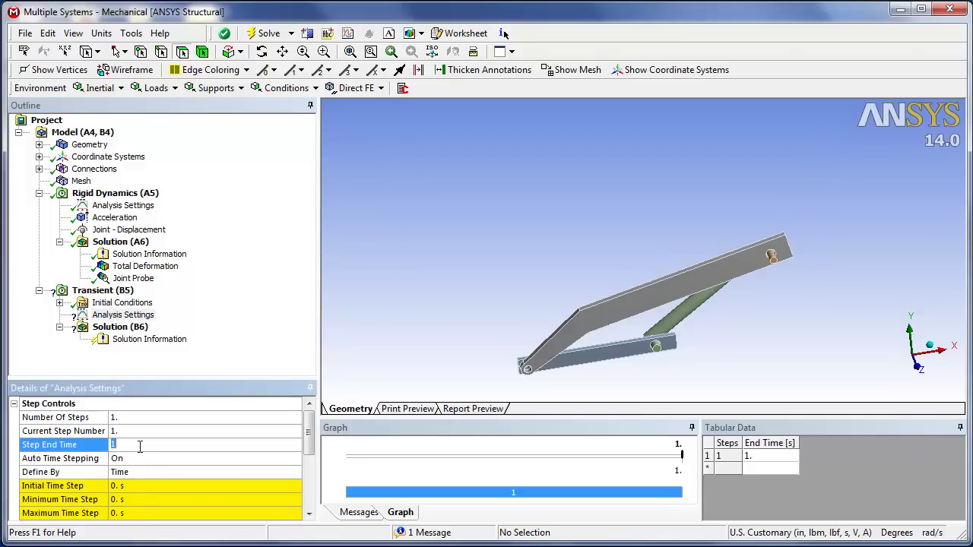
left_click(196, 487)
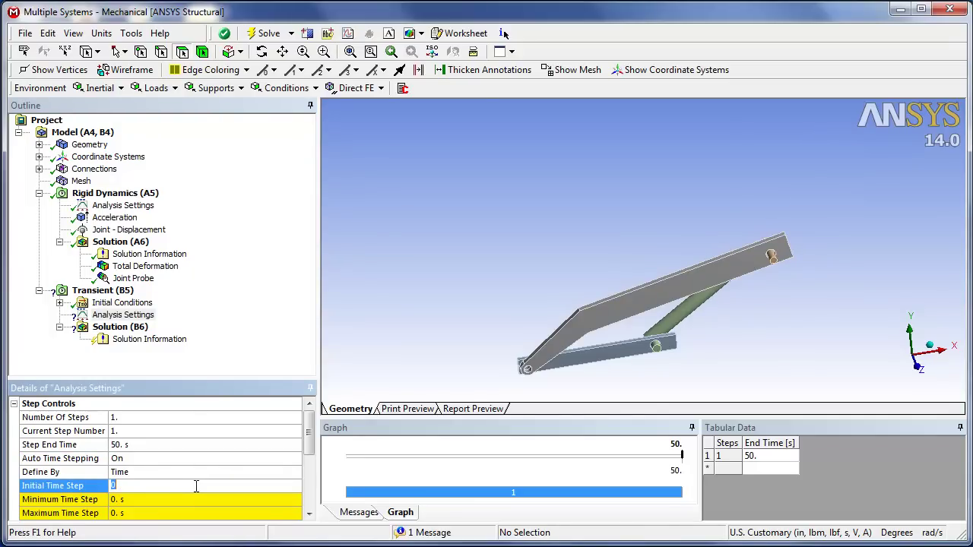
left_click(204, 501)
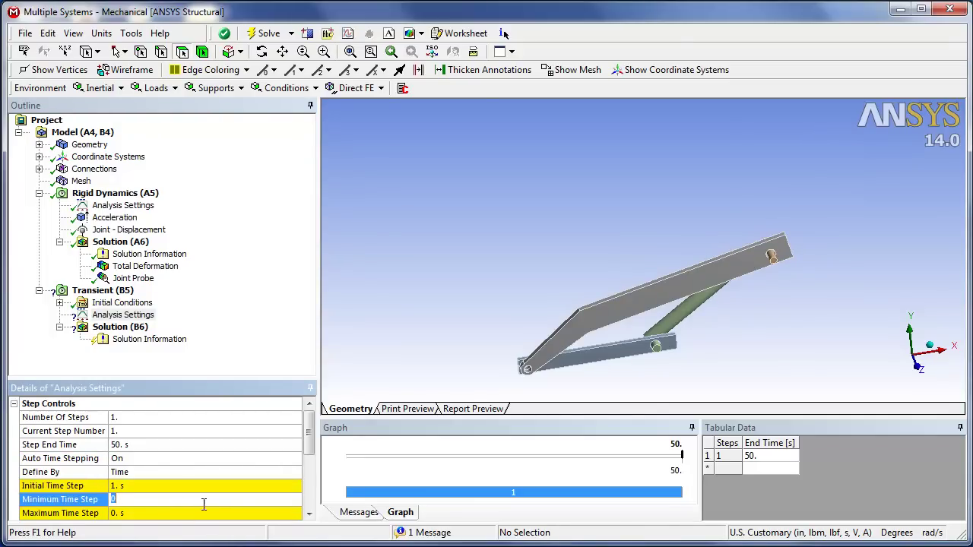
left_click(200, 513)
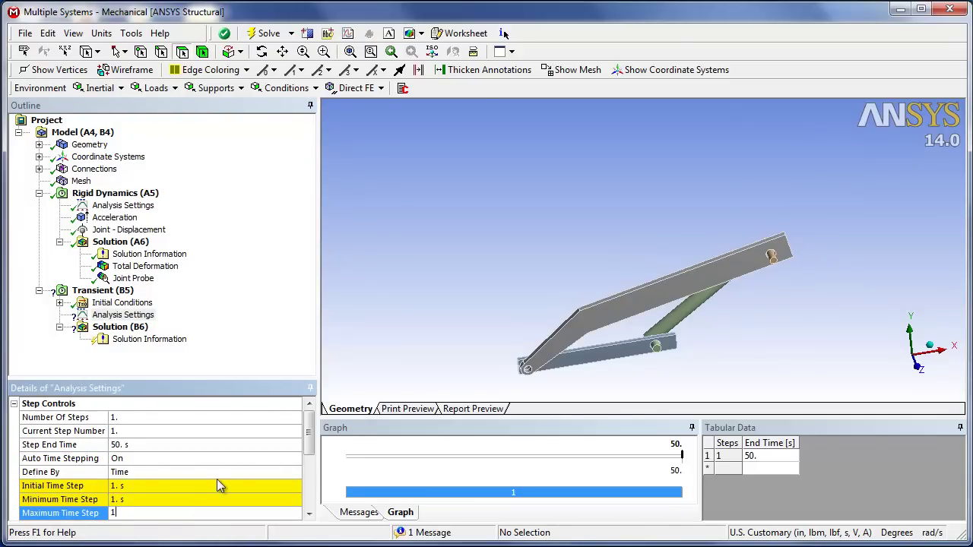
type("1")
key("Return")
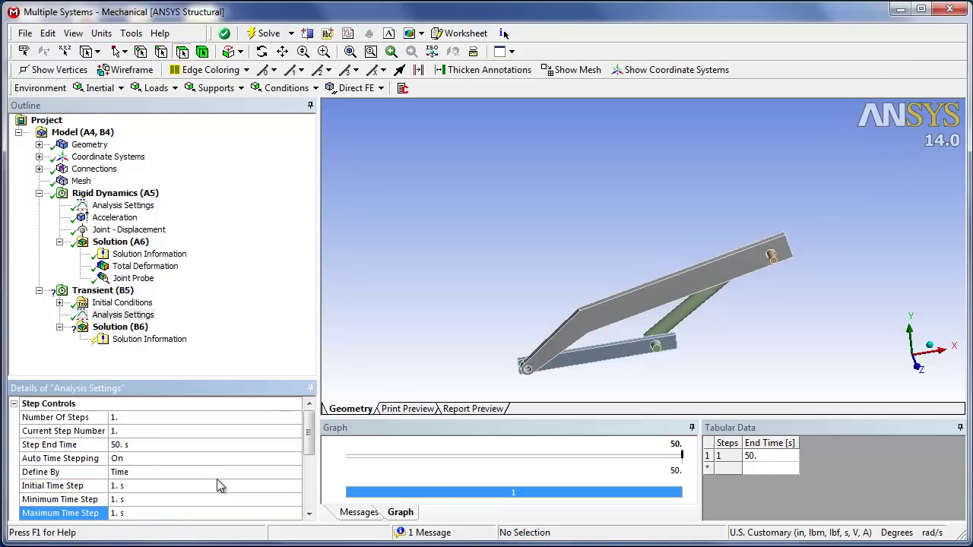
scroll(312, 450, "down", 1)
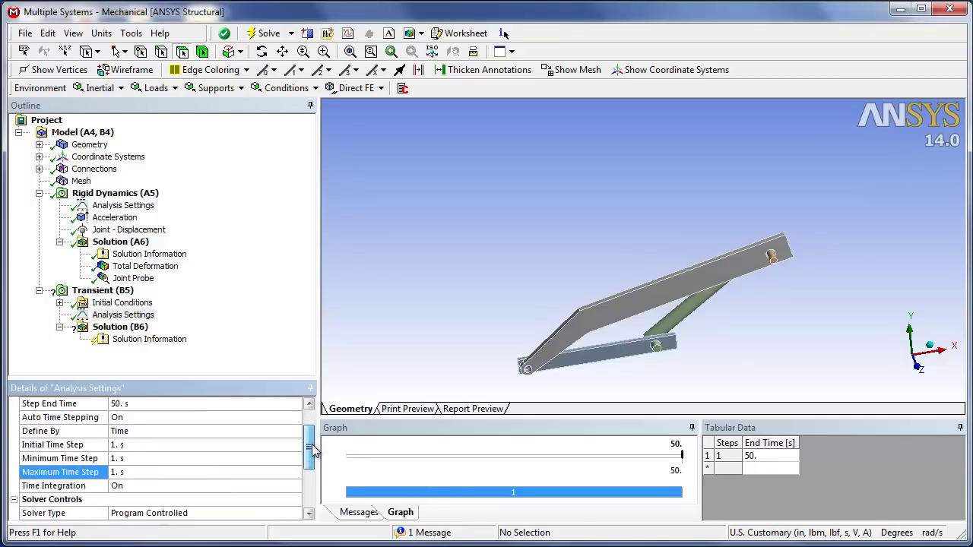
scroll(312, 450, "down", 1)
scroll(311, 447, "up", 2)
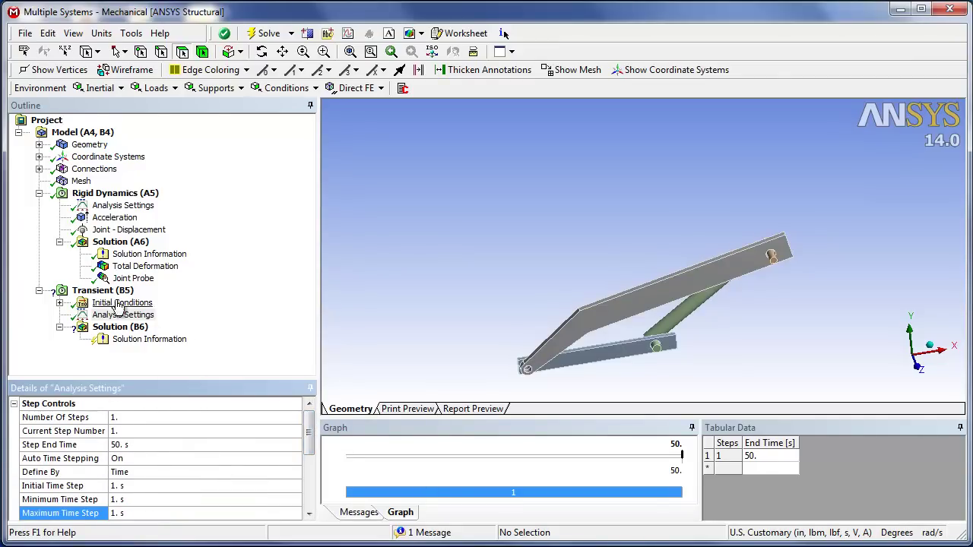
Copy Acceleration and Joint - Displacement into Transient (B5) and Total Deformation into Solution (B6).
left_click(114, 218)
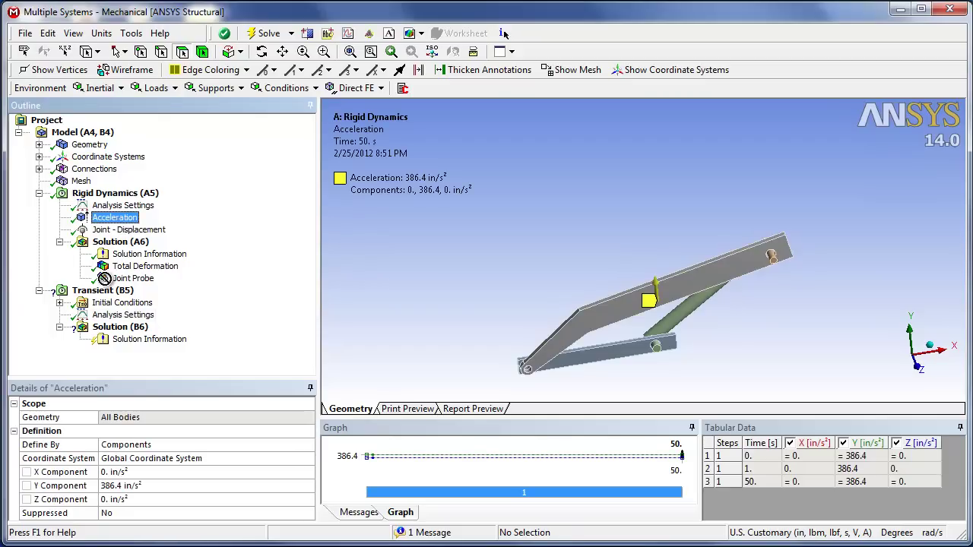
left_click_drag(105, 278, 103, 291)
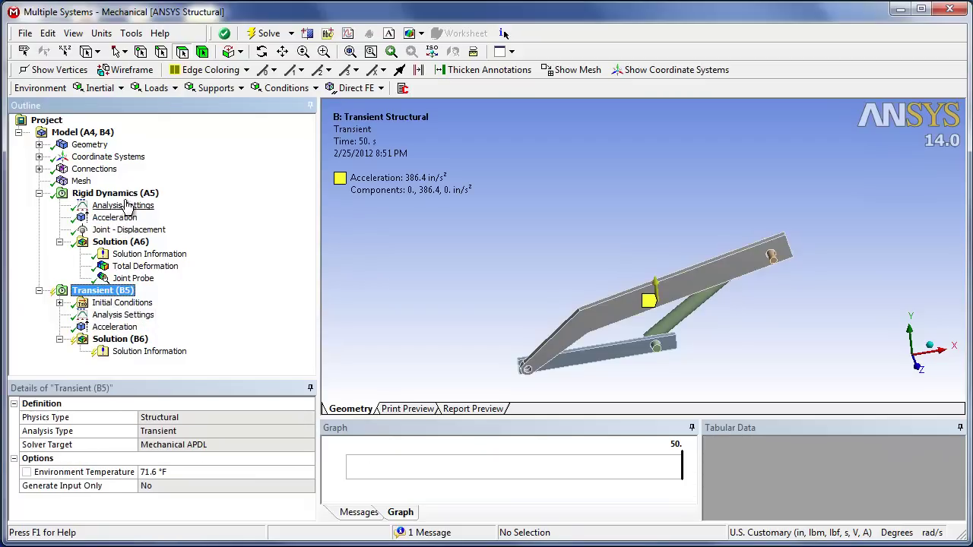
left_click_drag(121, 231, 120, 296)
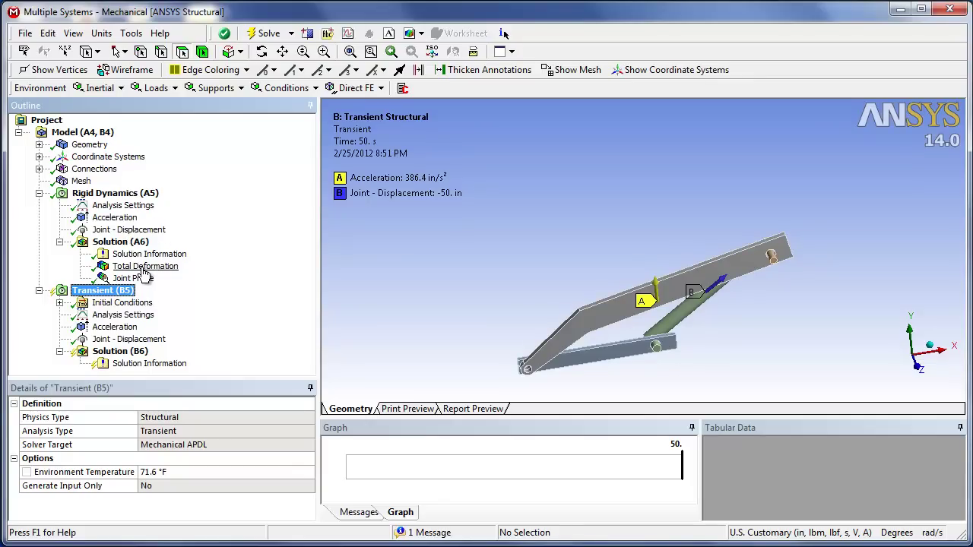
left_click_drag(144, 267, 121, 351)
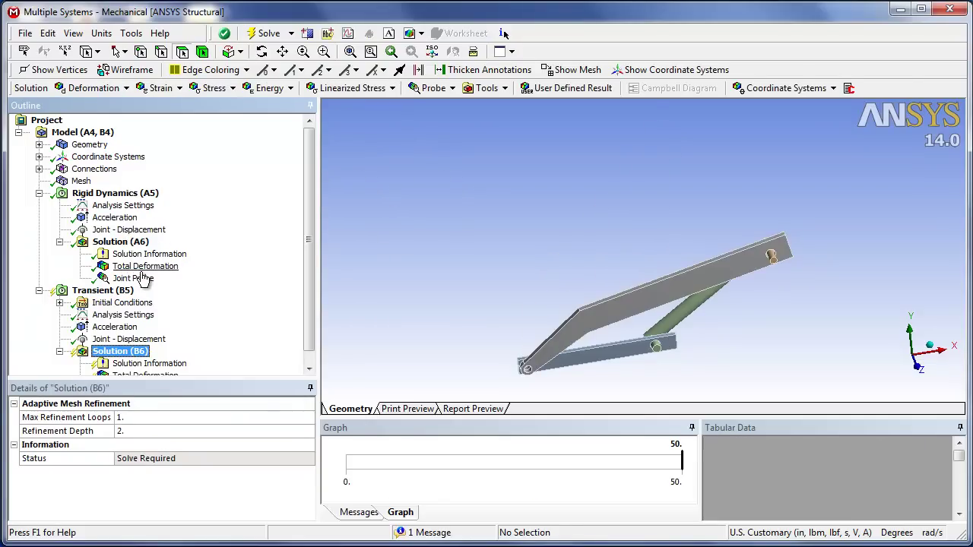
Copy the Joint Probe result into the transient Solution (B6).
left_click_drag(145, 279, 127, 354)
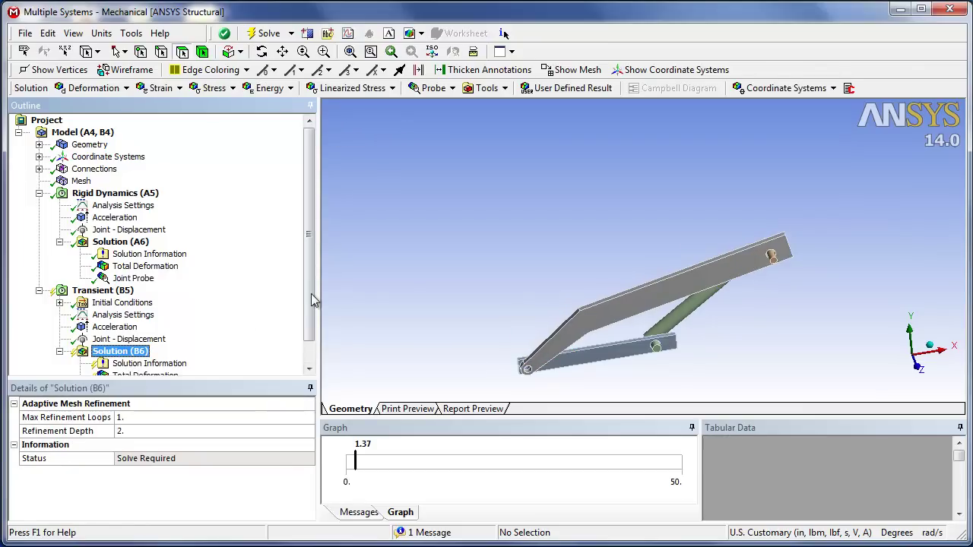
scroll(311, 304, "down", 1)
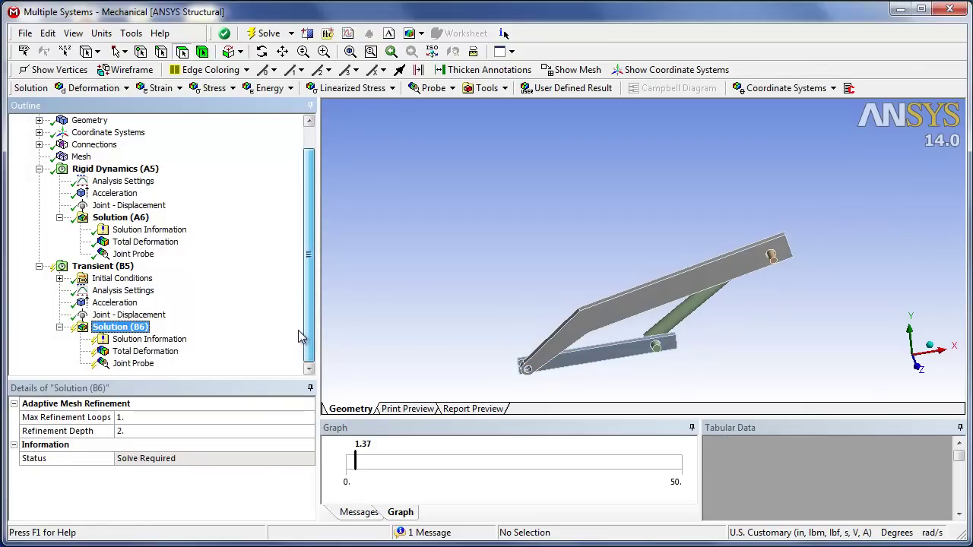
right_click(143, 342)
mouse_move(163, 348)
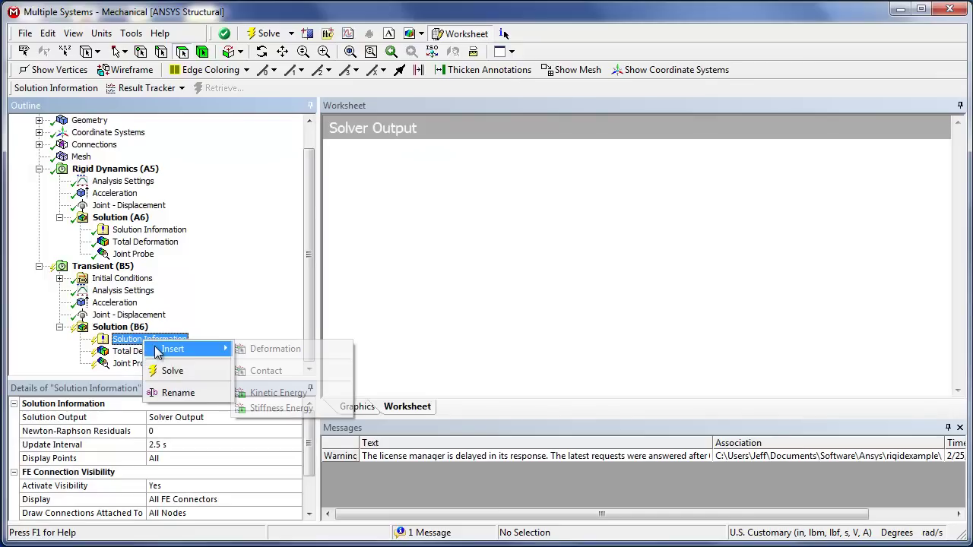
Insert an Equivalent (von-Mises) Stress result under Solution (B6).
left_click(119, 327)
right_click(120, 327)
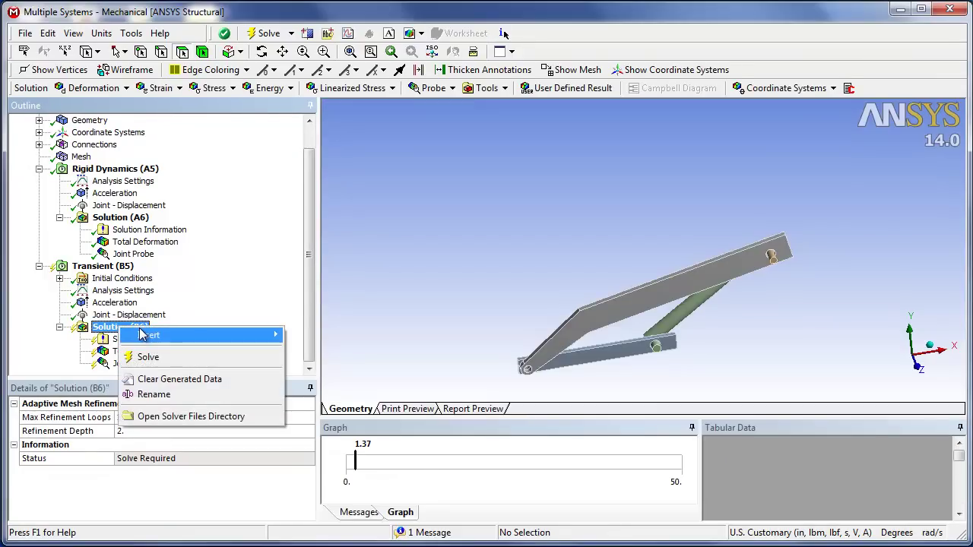
mouse_move(251, 334)
mouse_move(319, 381)
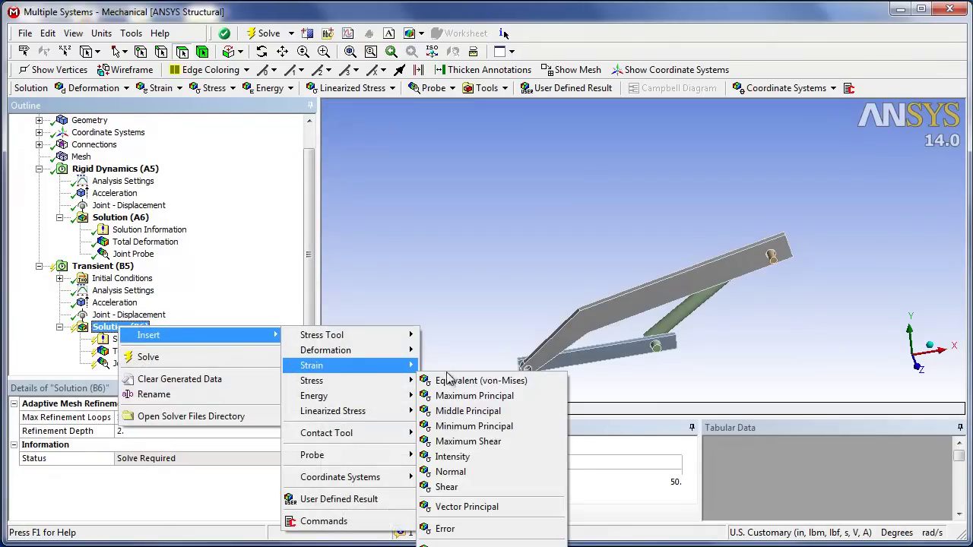
left_click(448, 386)
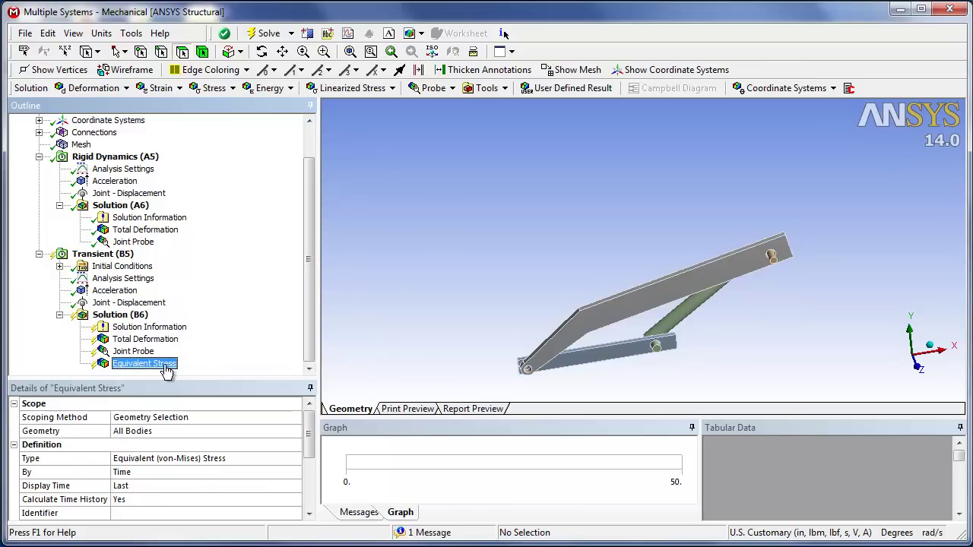
scroll(314, 271, "up", 1)
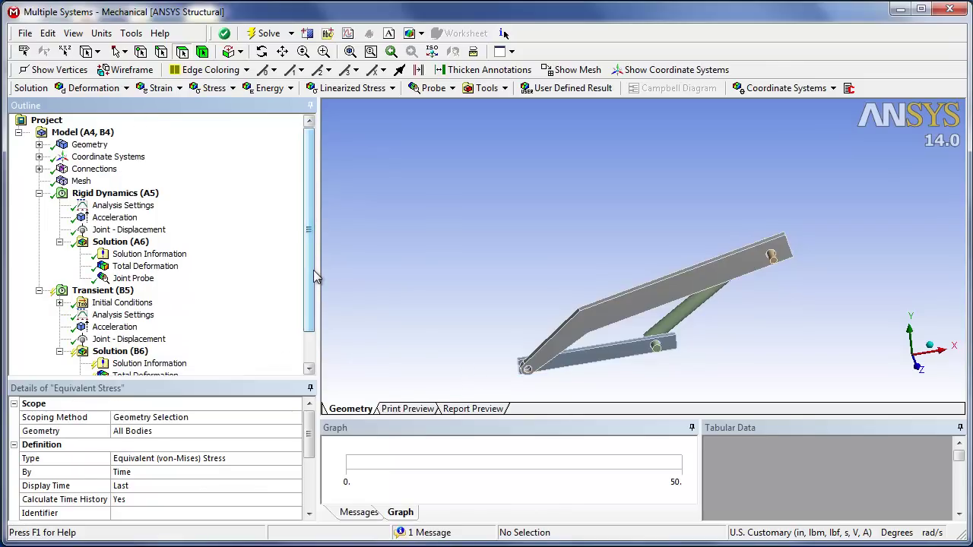
scroll(316, 304, "down", 1)
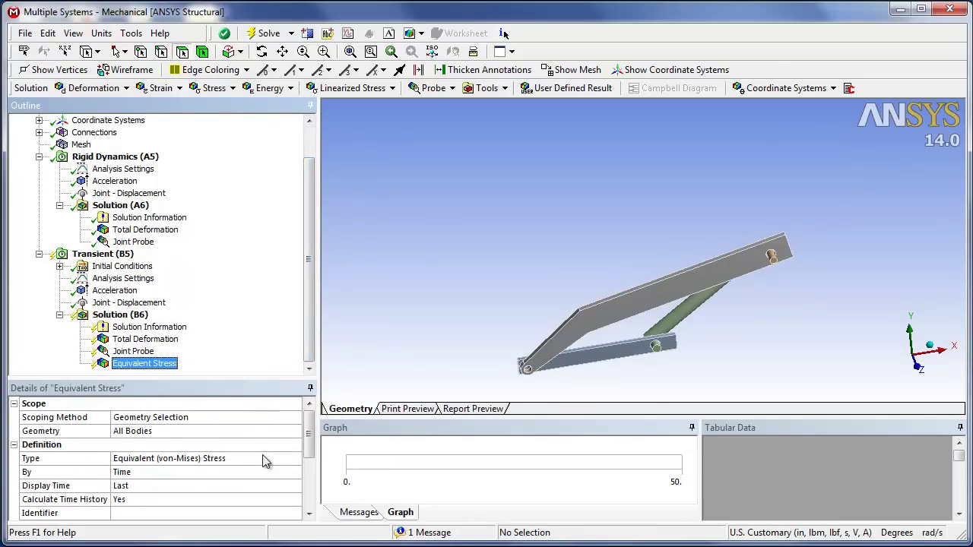
Find the upper pivot arm face's body, Pivot arm-1, in the Outline tree.
left_click_drag(311, 315, 314, 245)
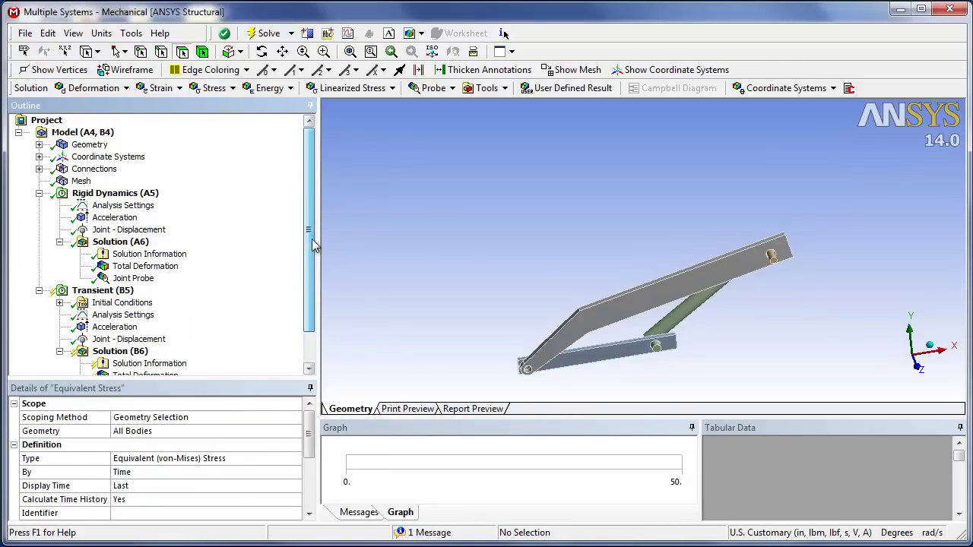
left_click(645, 291)
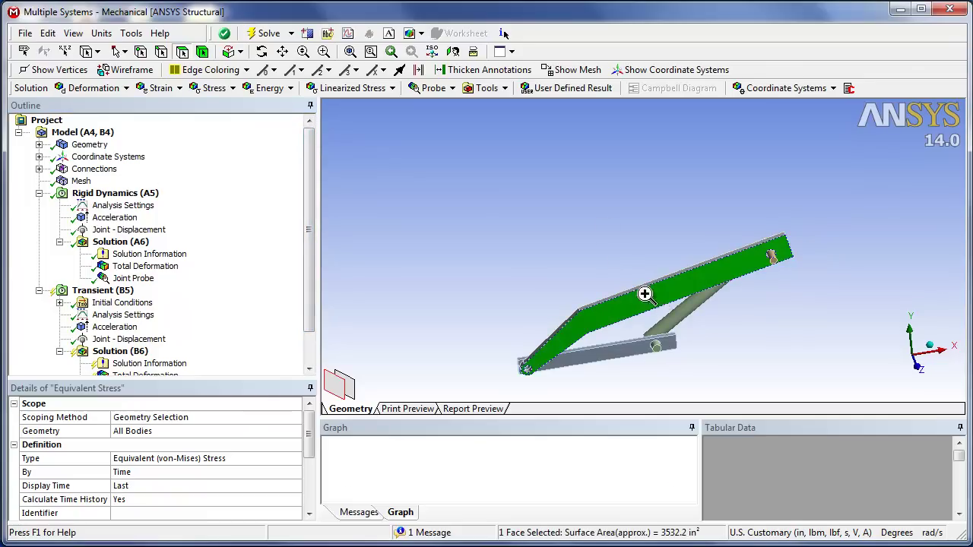
right_click(644, 295)
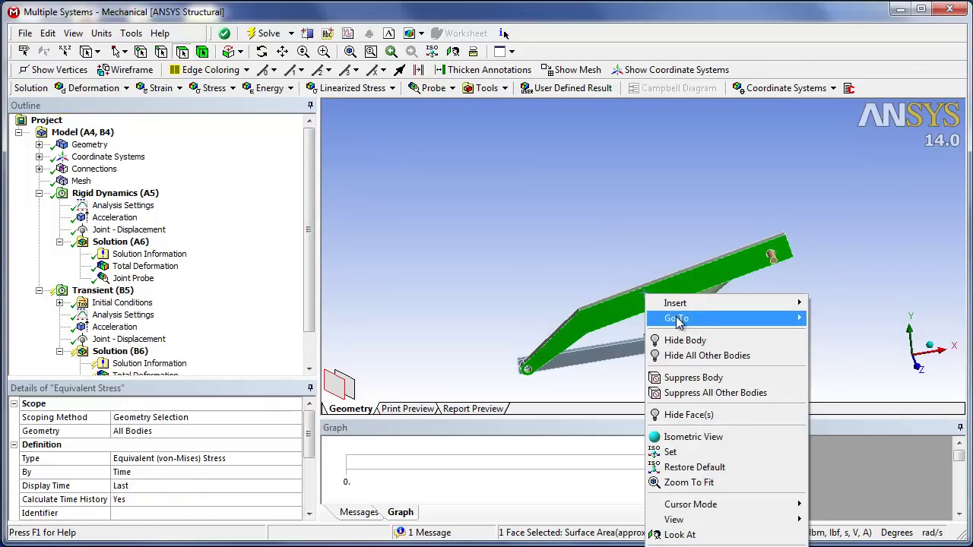
mouse_move(679, 319)
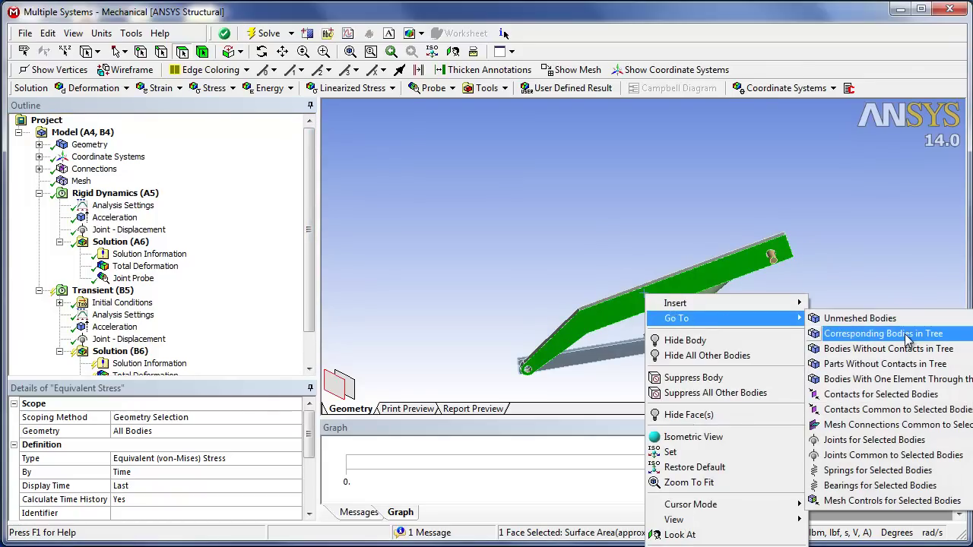
left_click(909, 339)
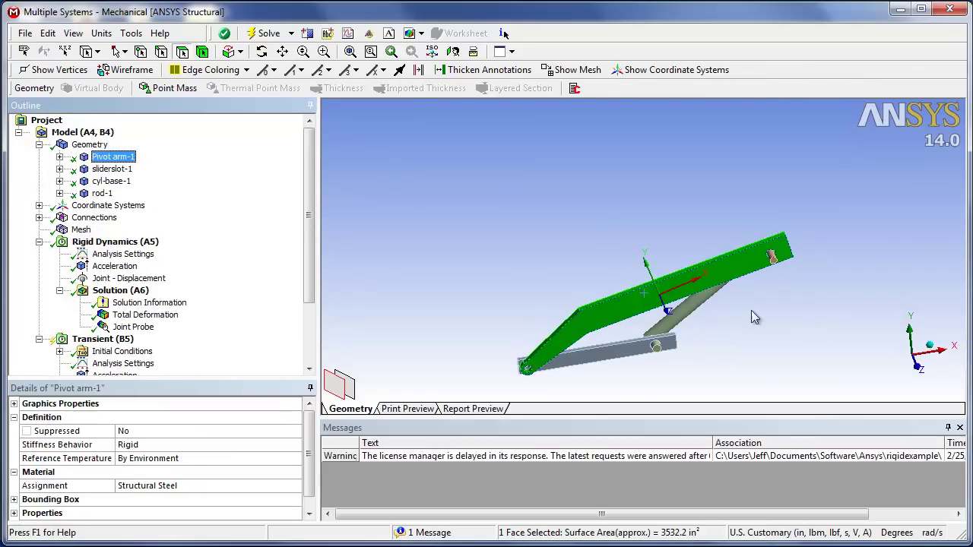
Change Pivot arm-1's Stiffness Behavior from Rigid to Flexible.
left_click(128, 447)
left_click(295, 445)
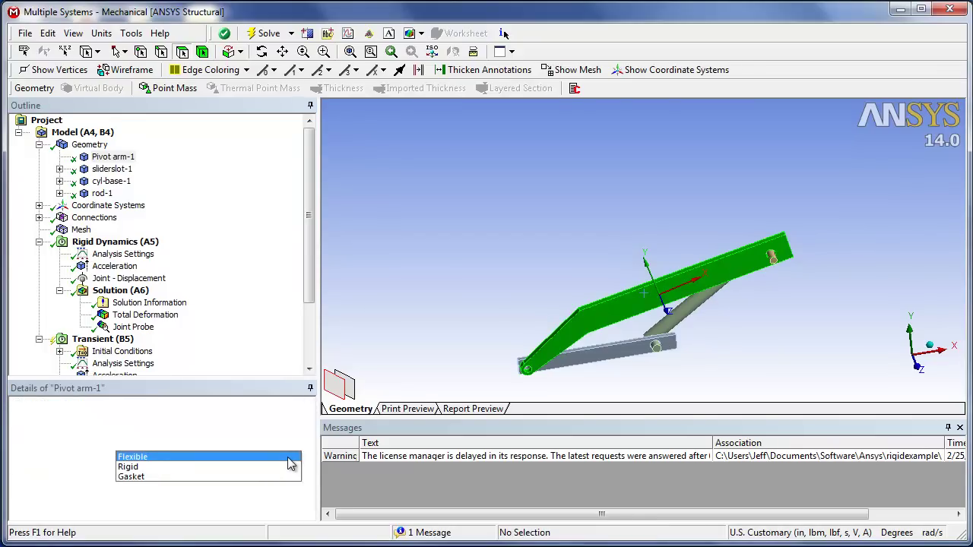
left_click(289, 458)
left_click_drag(311, 273, 310, 323)
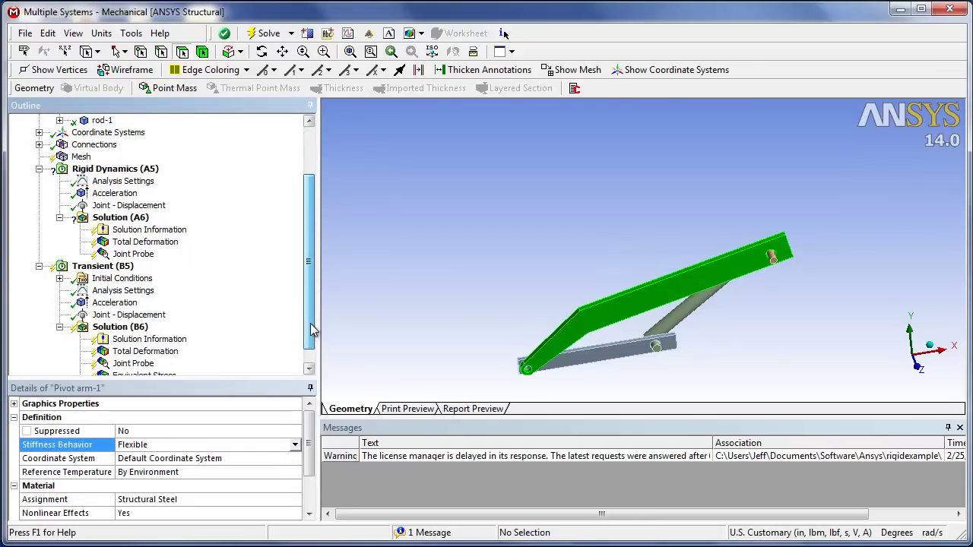
Solve Solution (B6) until its status reads Done, with two warnings listed.
right_click(131, 331)
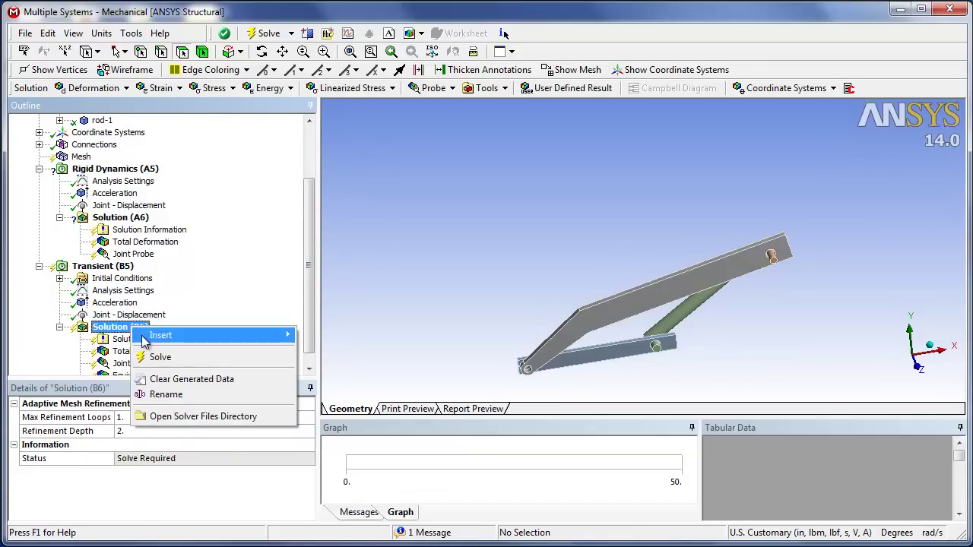
left_click(158, 354)
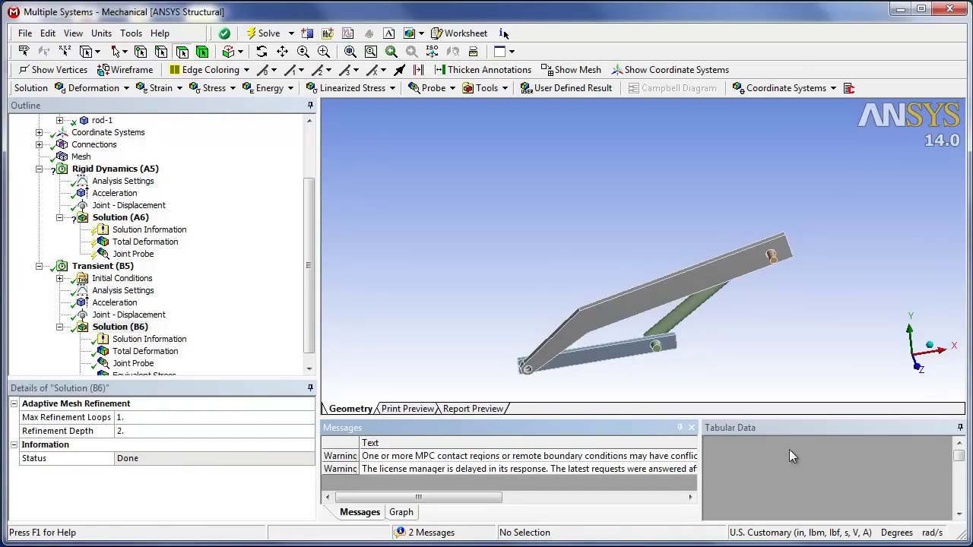
middle_click_drag(660, 369, 614, 353)
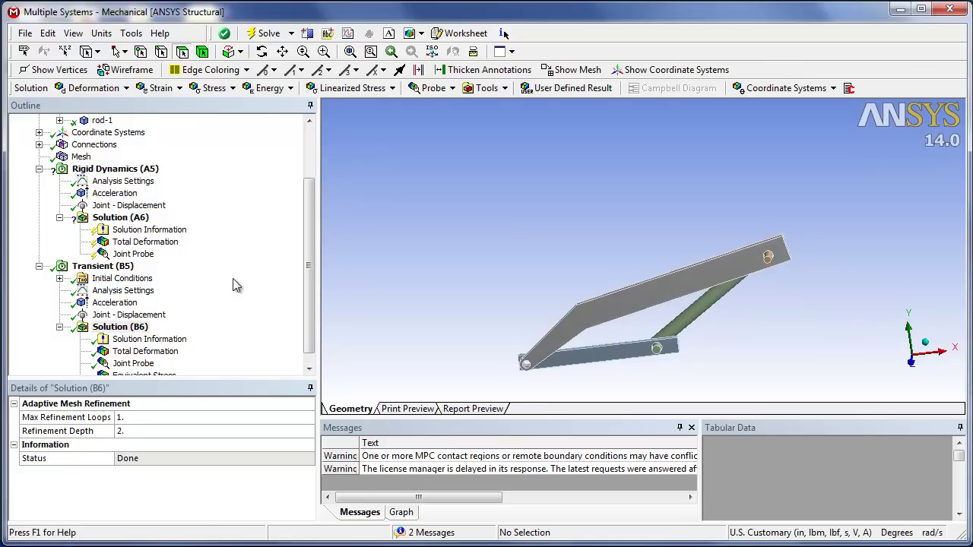
left_click_drag(309, 272, 312, 278)
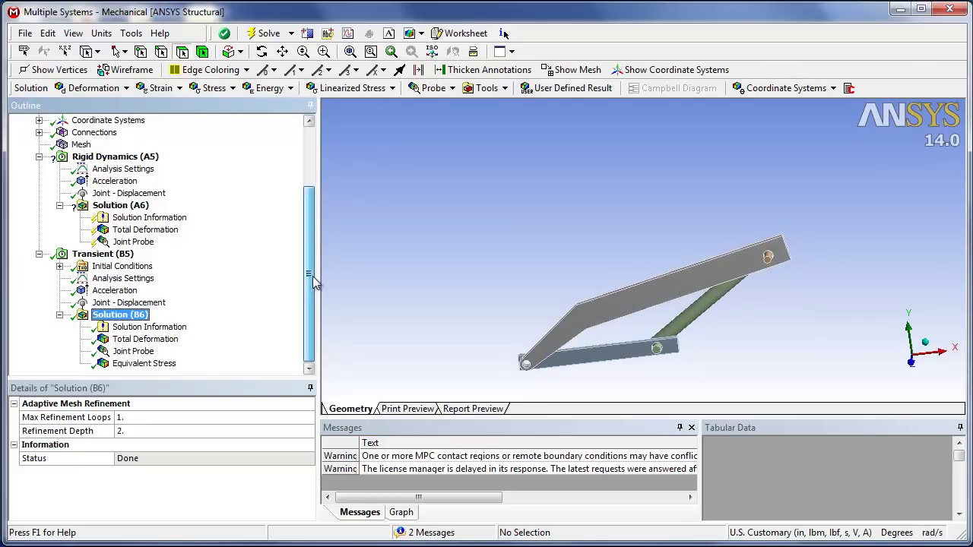
Show the Equivalent Stress contour (0.27867 to 242.71 psi at 50 s) and rotate the arm into view.
left_click(143, 364)
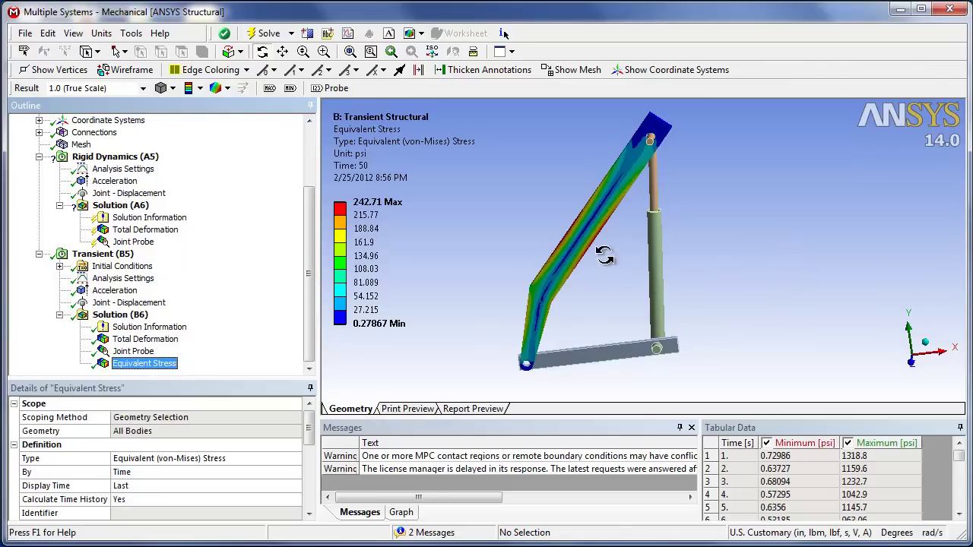
left_click_drag(622, 311, 593, 388)
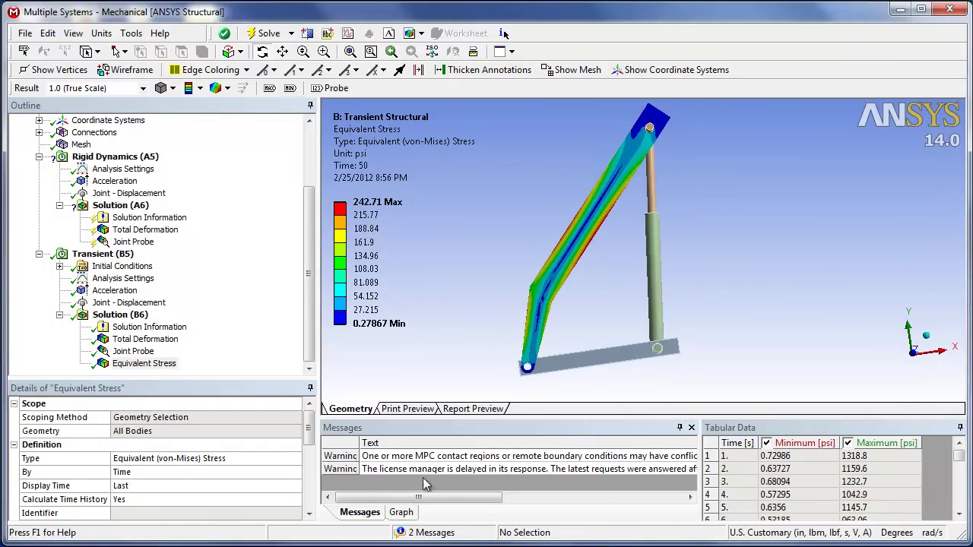
Enlarge the Graph animation panel and set the animation duration to 10 Sec.
left_click(401, 514)
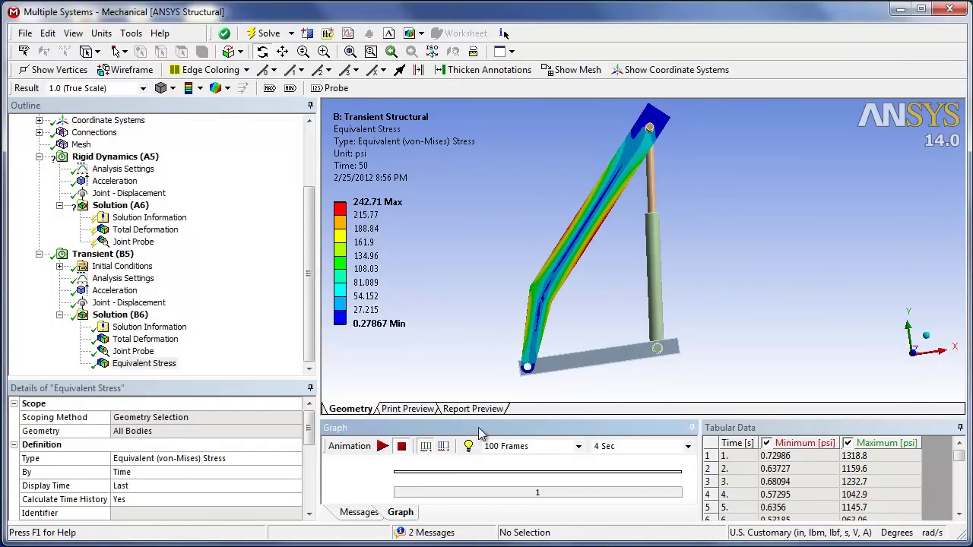
left_click_drag(484, 420, 485, 390)
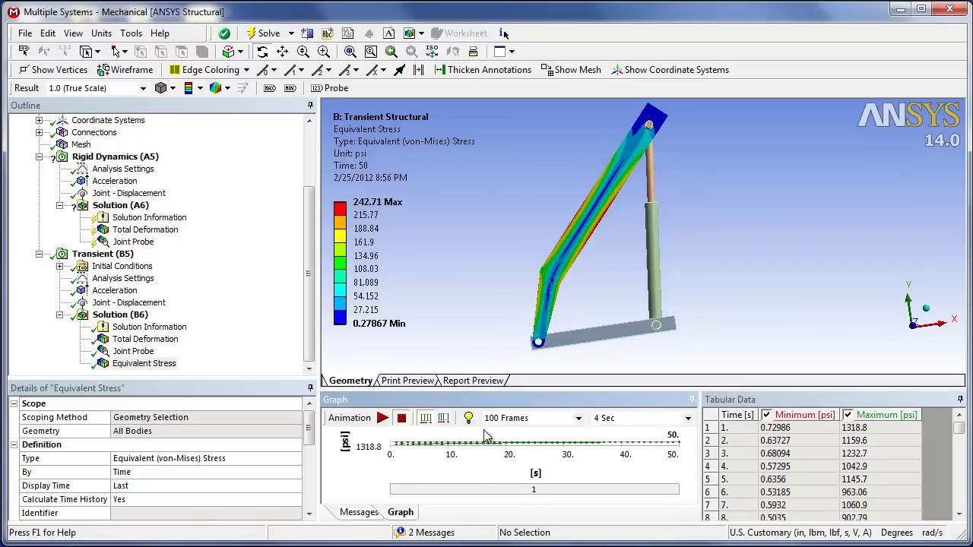
left_click(672, 422)
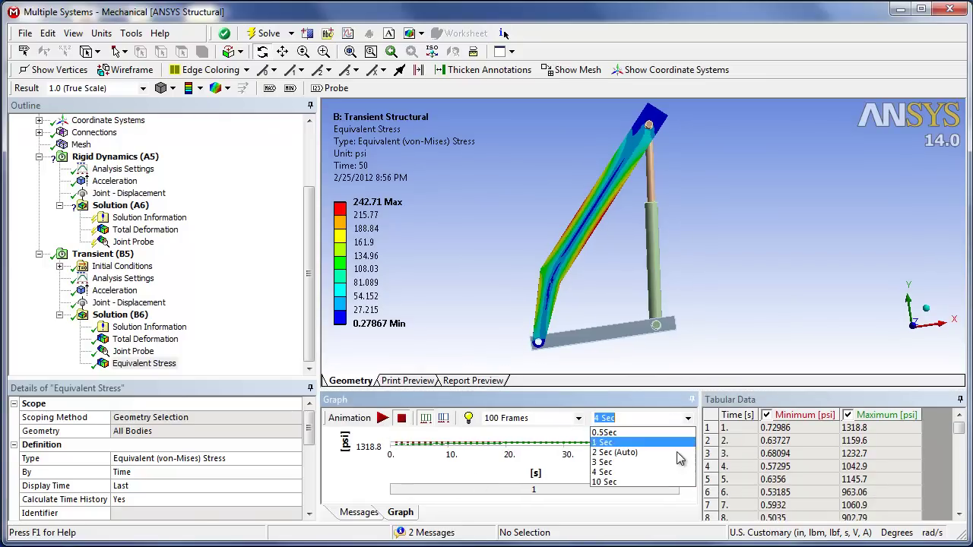
left_click(673, 485)
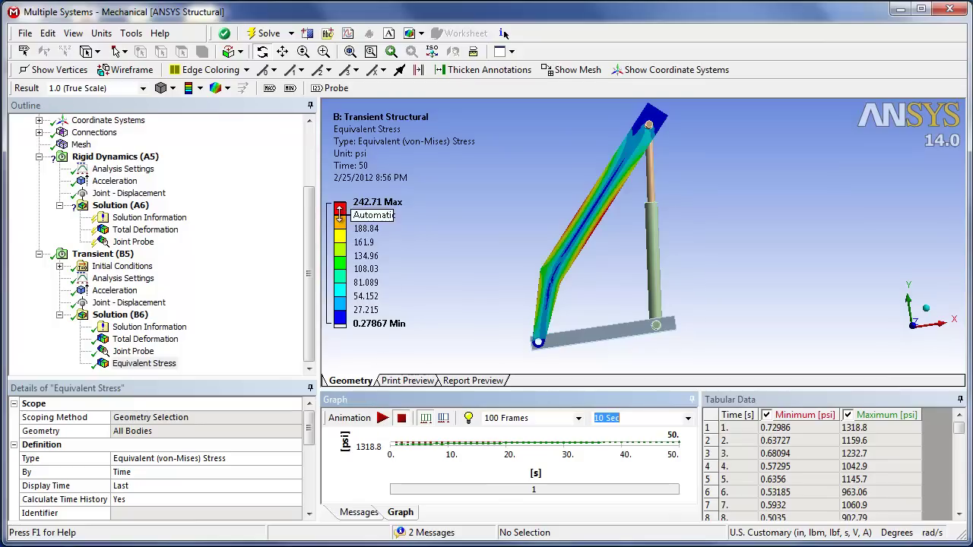
Lower the legend's upper band boundary to 139.68 psi and start the stress animation.
mouse_move(341, 217)
left_click_drag(341, 217, 344, 256)
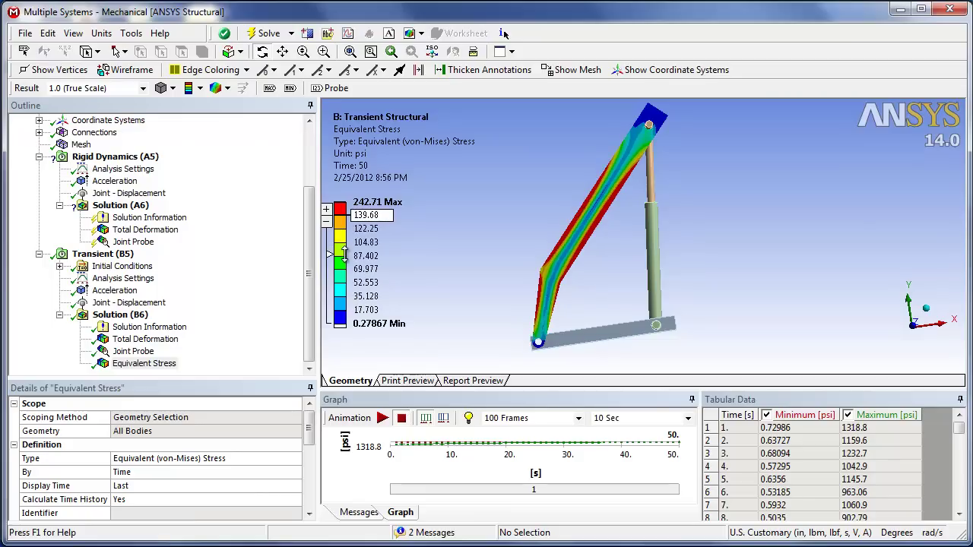
left_click(383, 419)
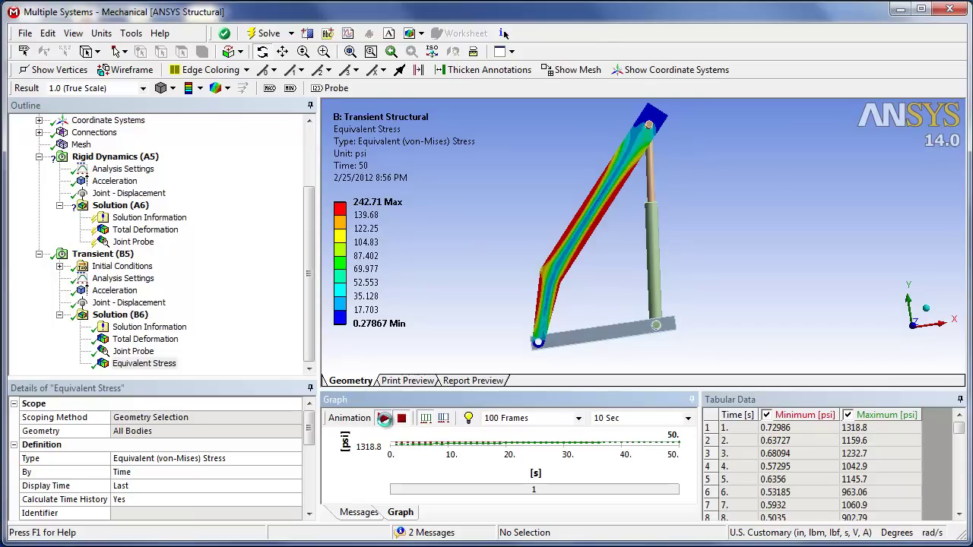
Play the Equivalent Stress animation, reaching 1318.8 psi on the arm at 6.5657 s.
left_click(384, 418)
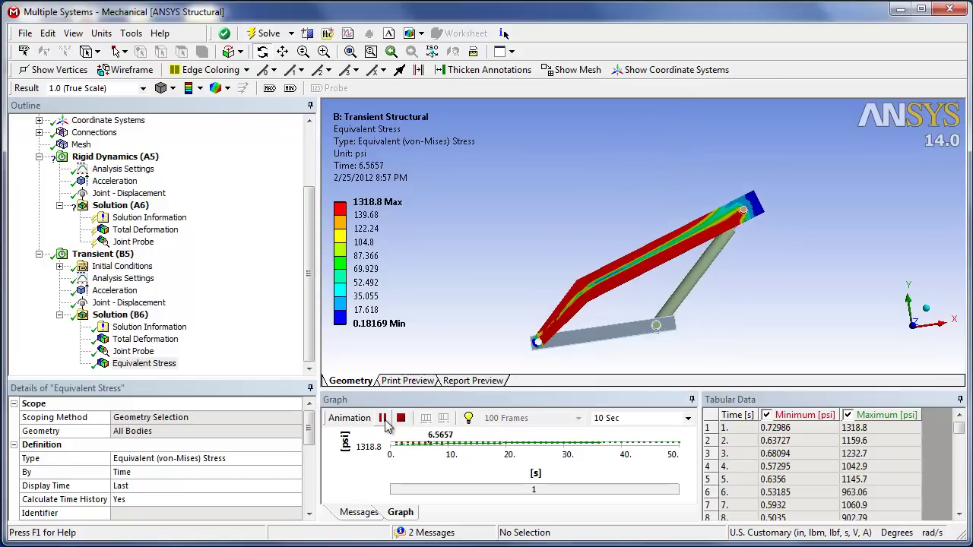